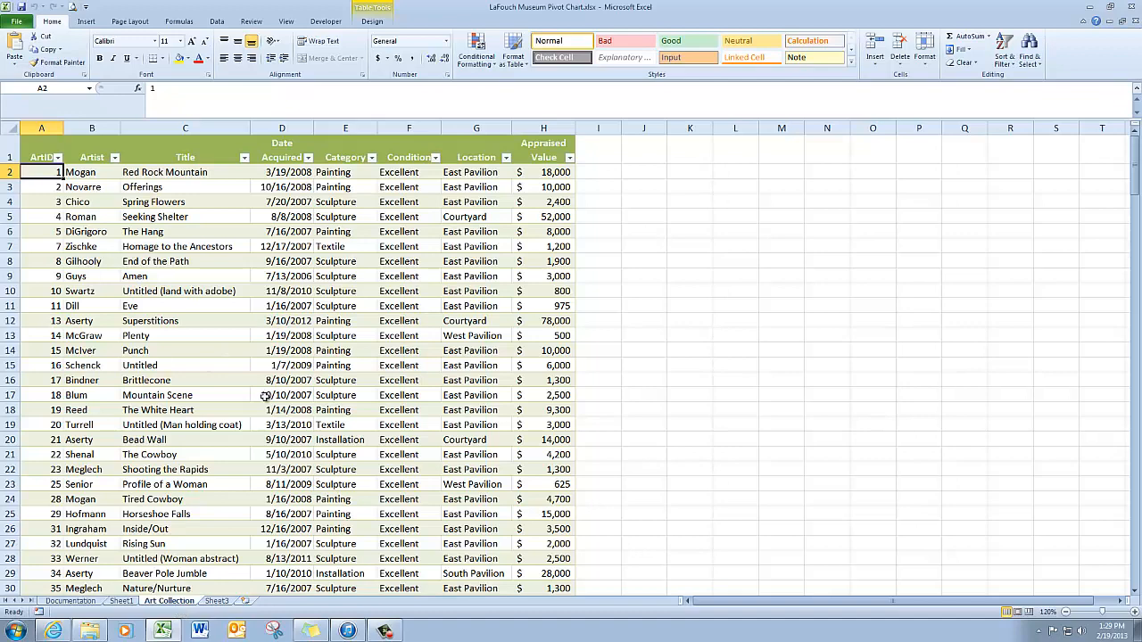
Create a PivotTable from the ArtObjects table on a new worksheet, with Date Acquired as row labels and ArtID as values
left_click(86, 21)
left_click(19, 49)
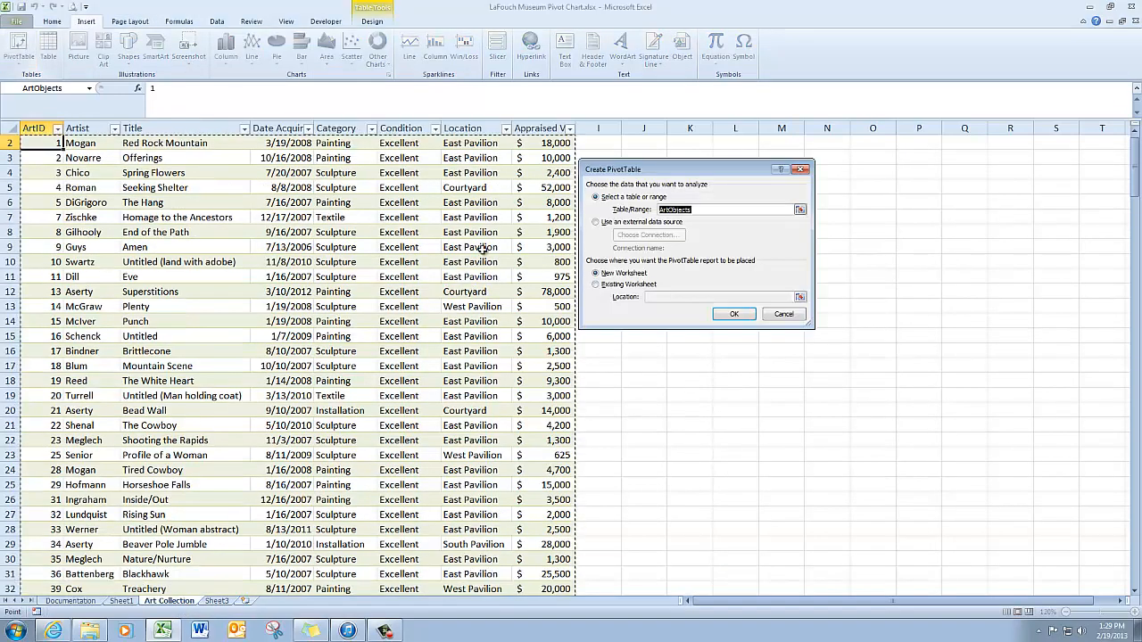
left_click(735, 315)
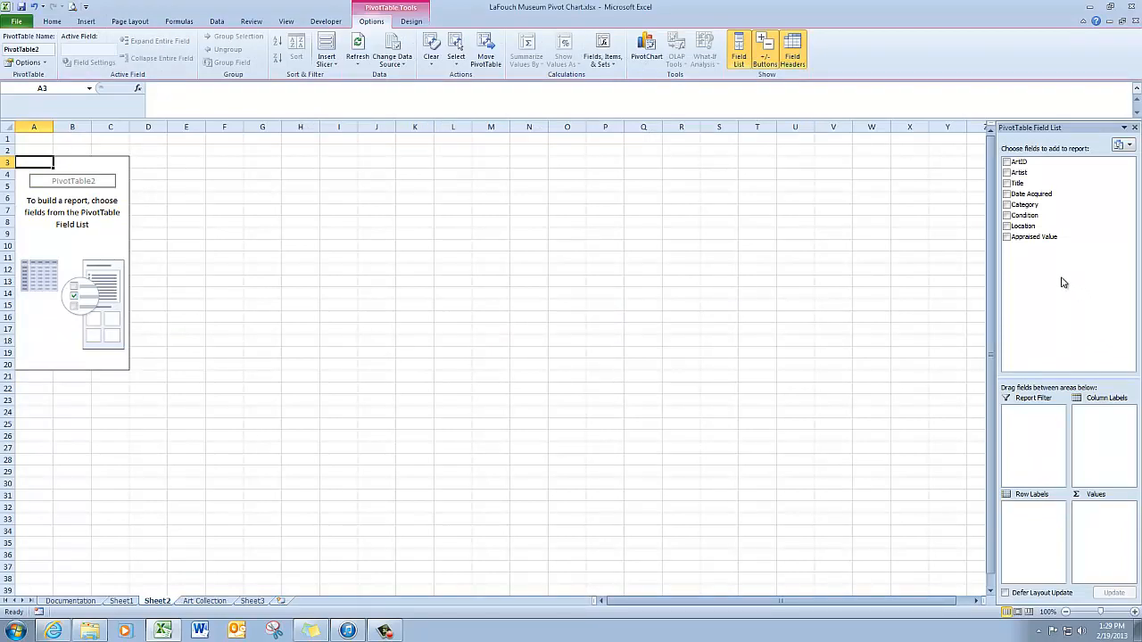
left_click(1006, 194)
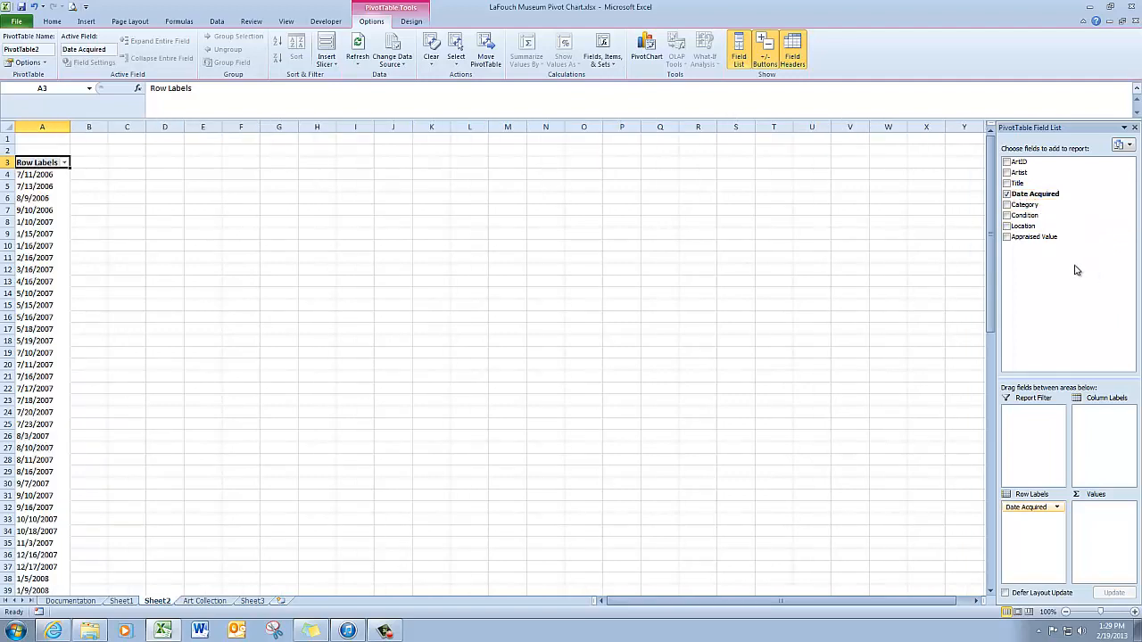
left_click(1007, 162)
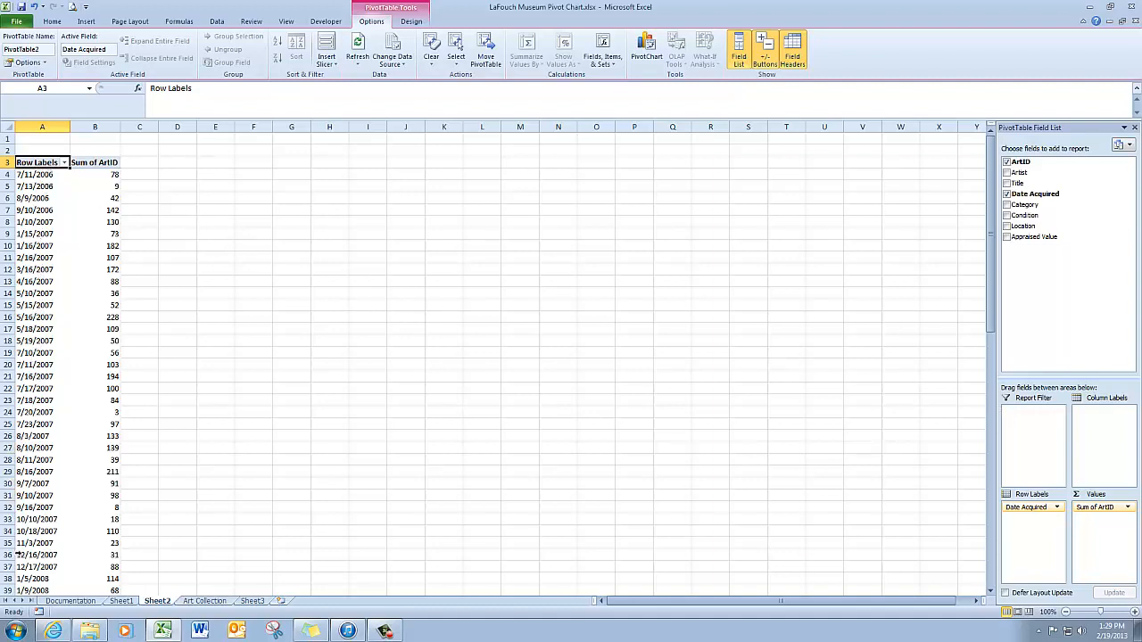
Summarize the PivotTable's ArtID values by Count instead of Sum
scroll(224, 422, "down", 4)
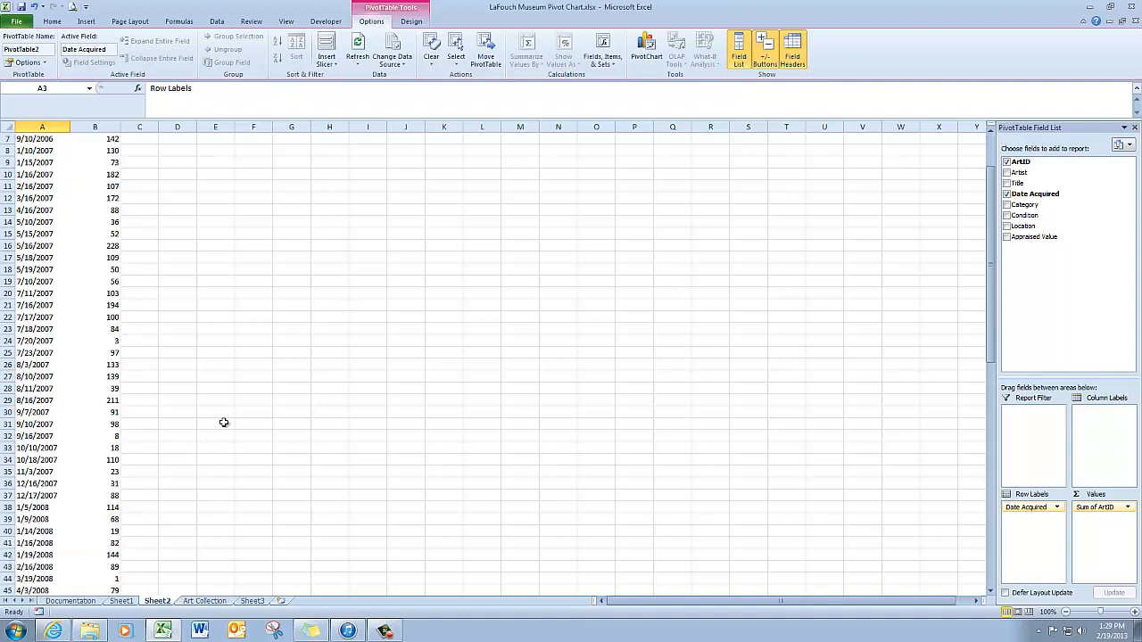
scroll(224, 422, "down", 11)
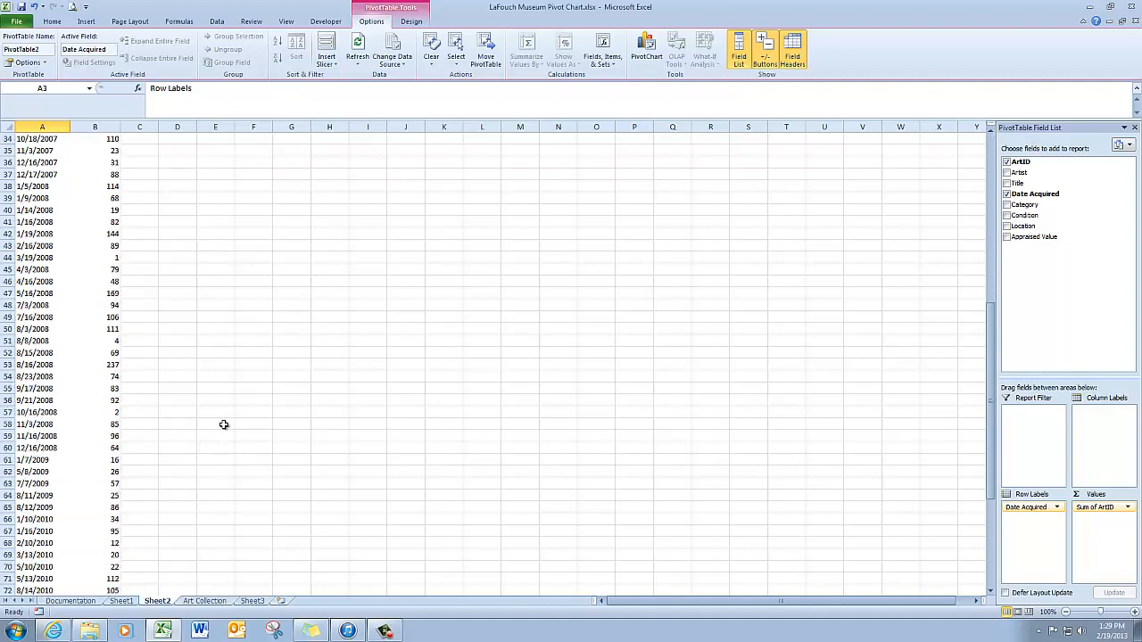
scroll(224, 424, "down", 4)
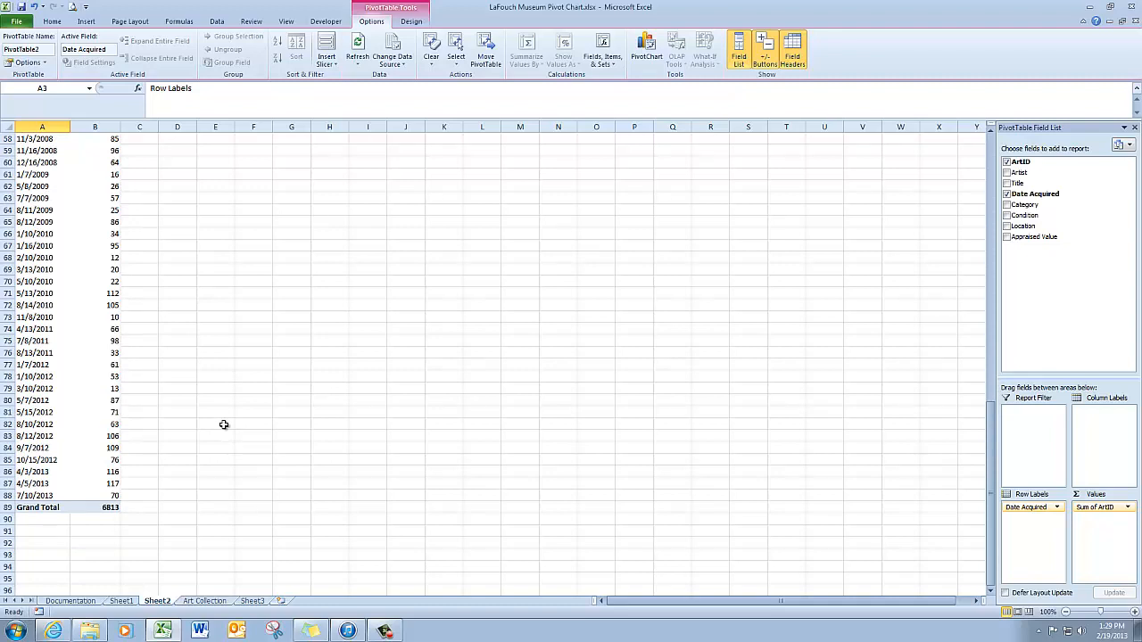
scroll(223, 425, "up", 8)
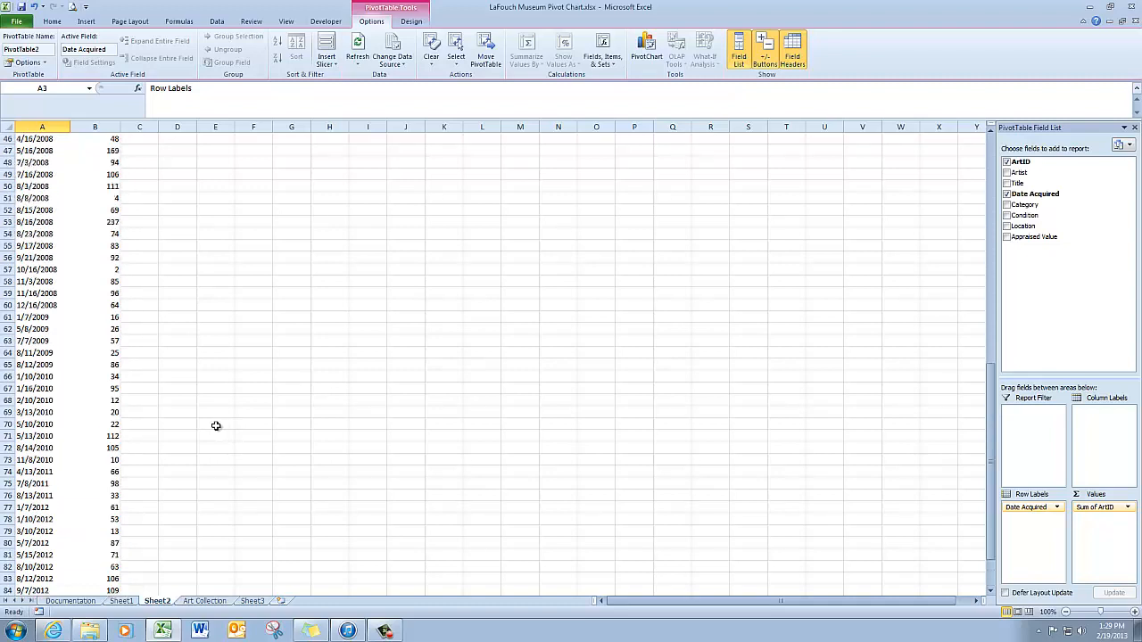
scroll(215, 426, "up", 11)
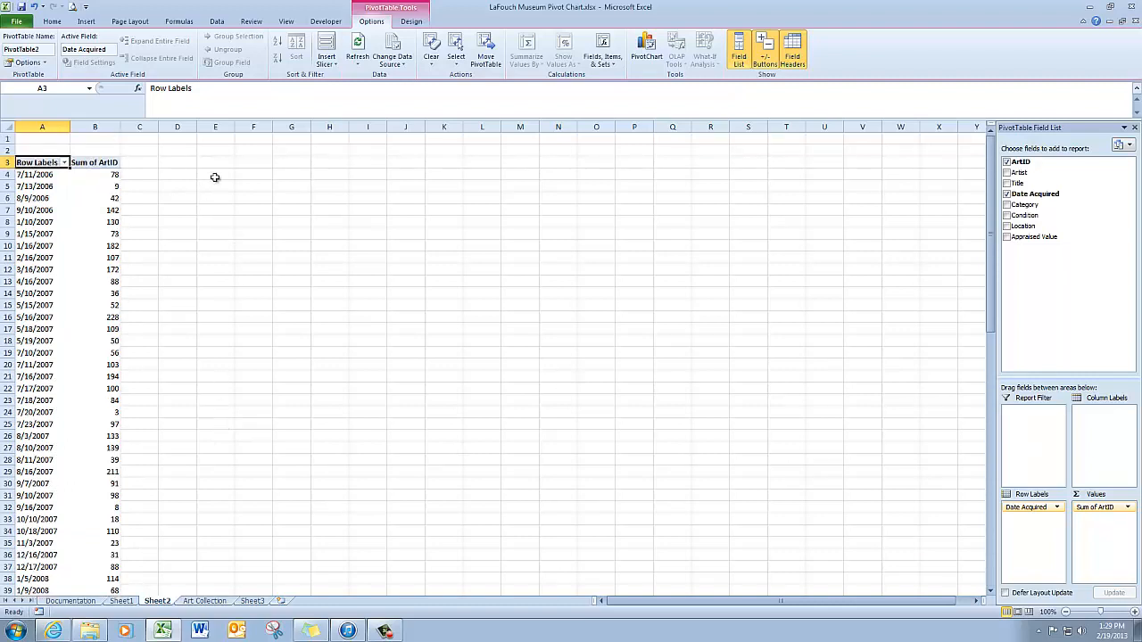
left_click(95, 177)
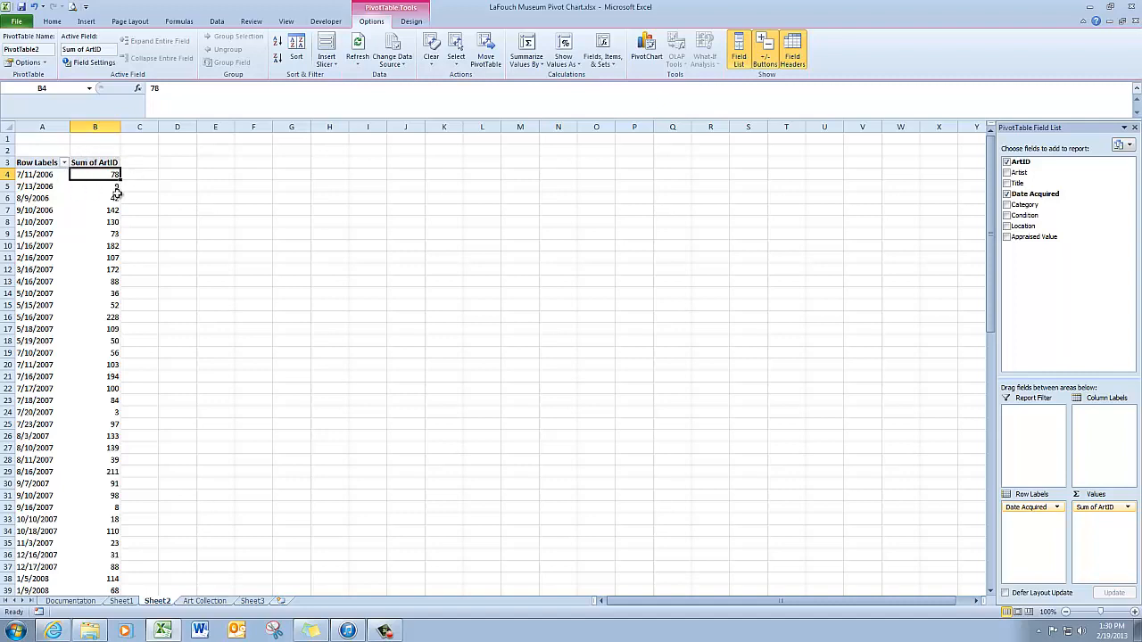
mouse_move(116, 193)
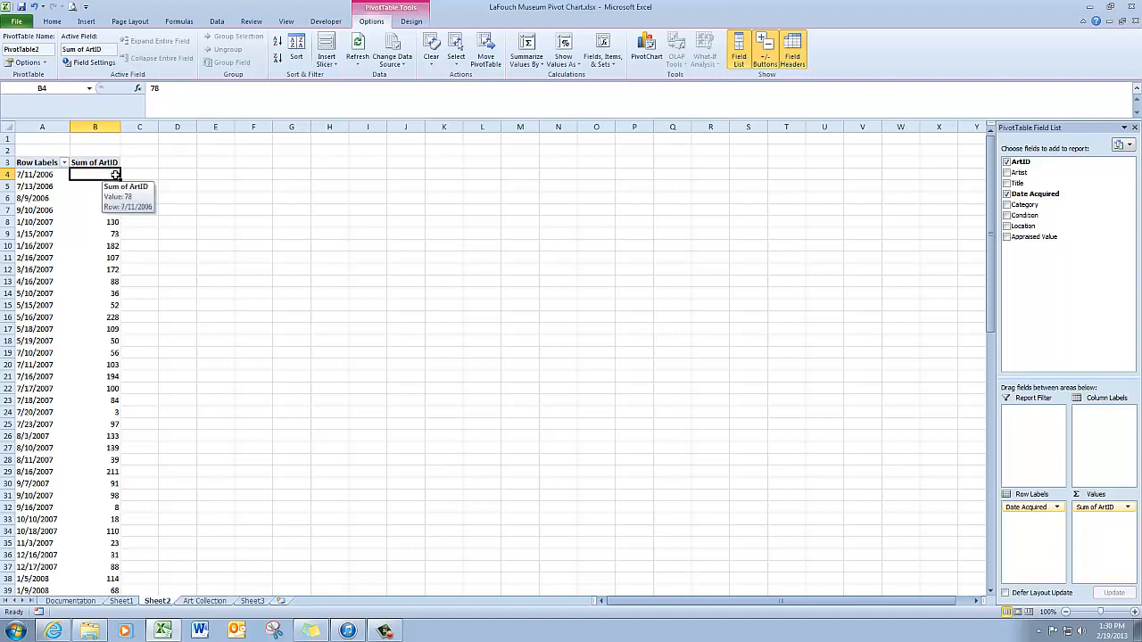
mouse_move(112, 234)
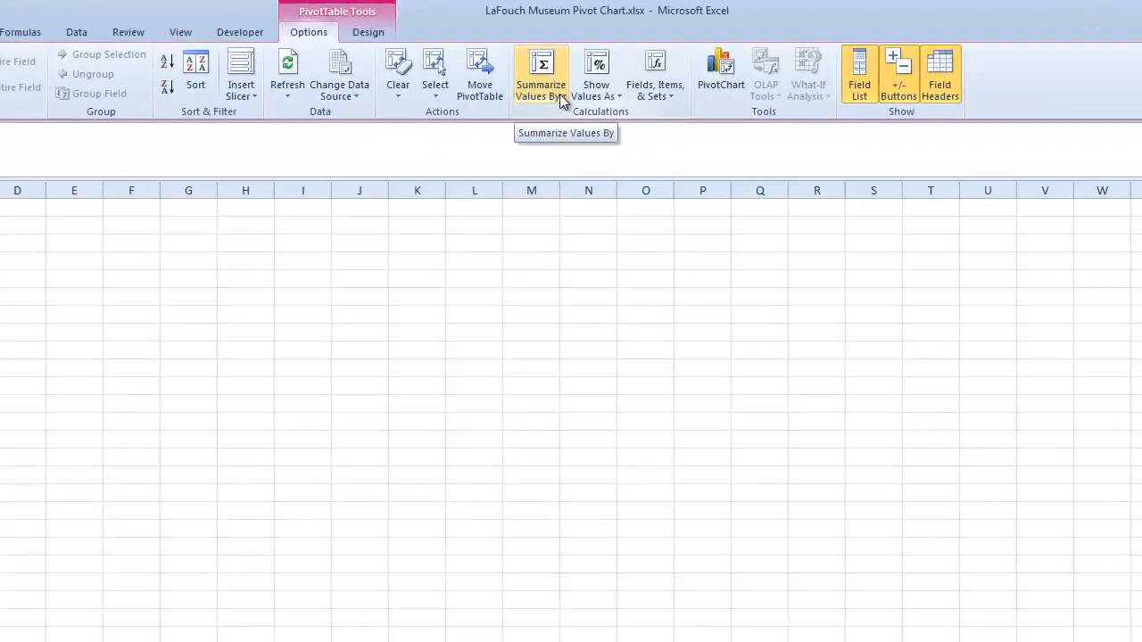
left_click(541, 67)
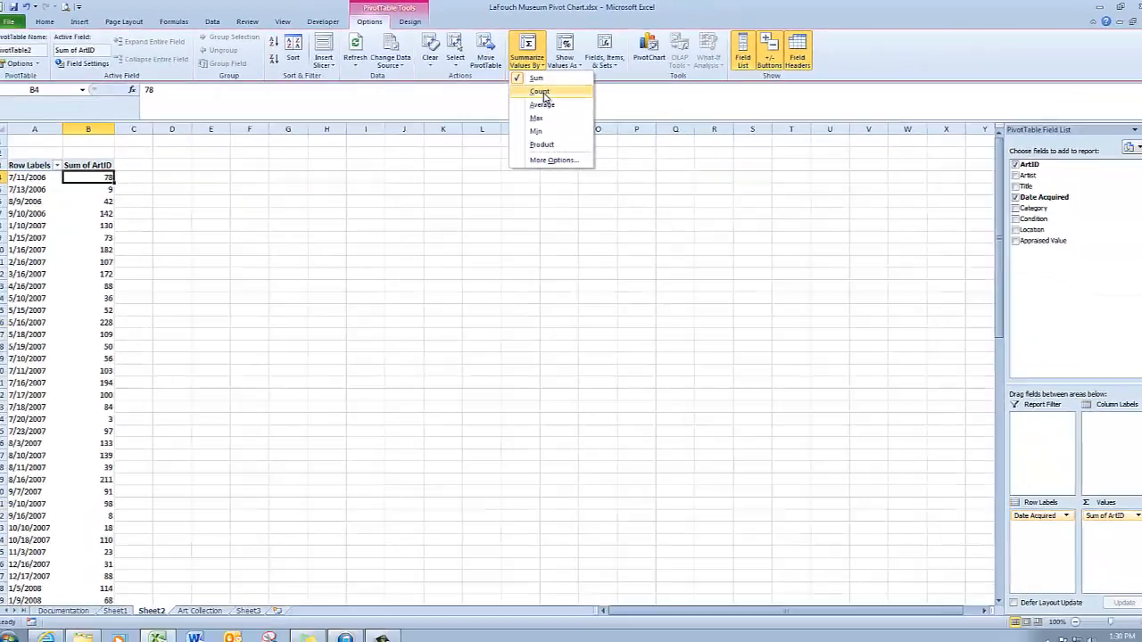
left_click(559, 135)
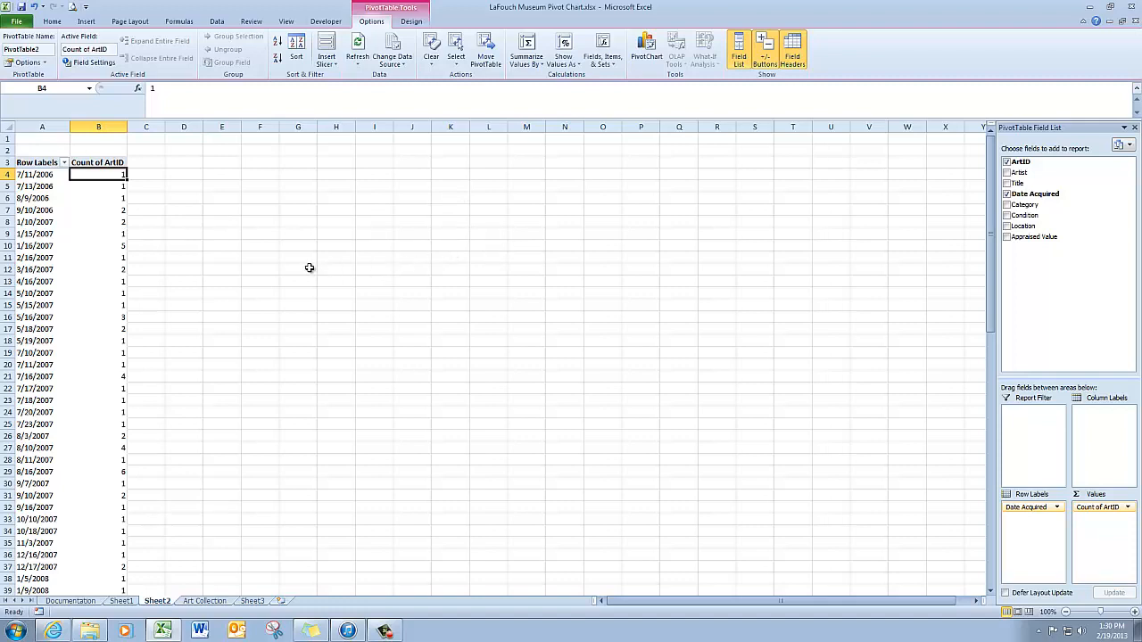
Group the Date Acquired row labels by Years only, with Months deselected
left_click(40, 175)
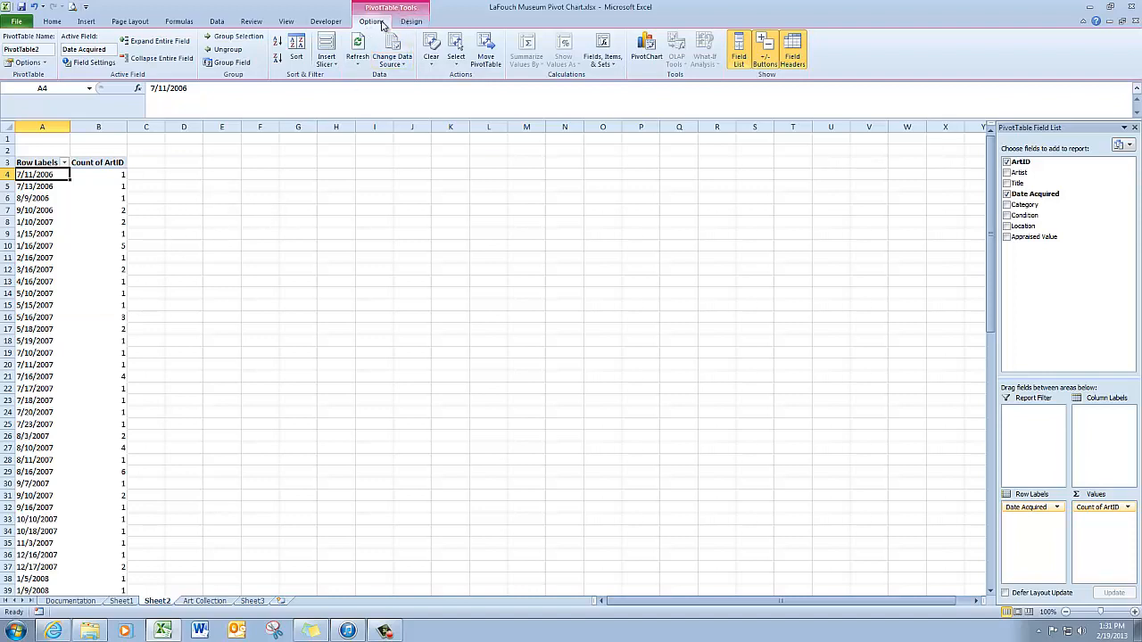
left_click(245, 66)
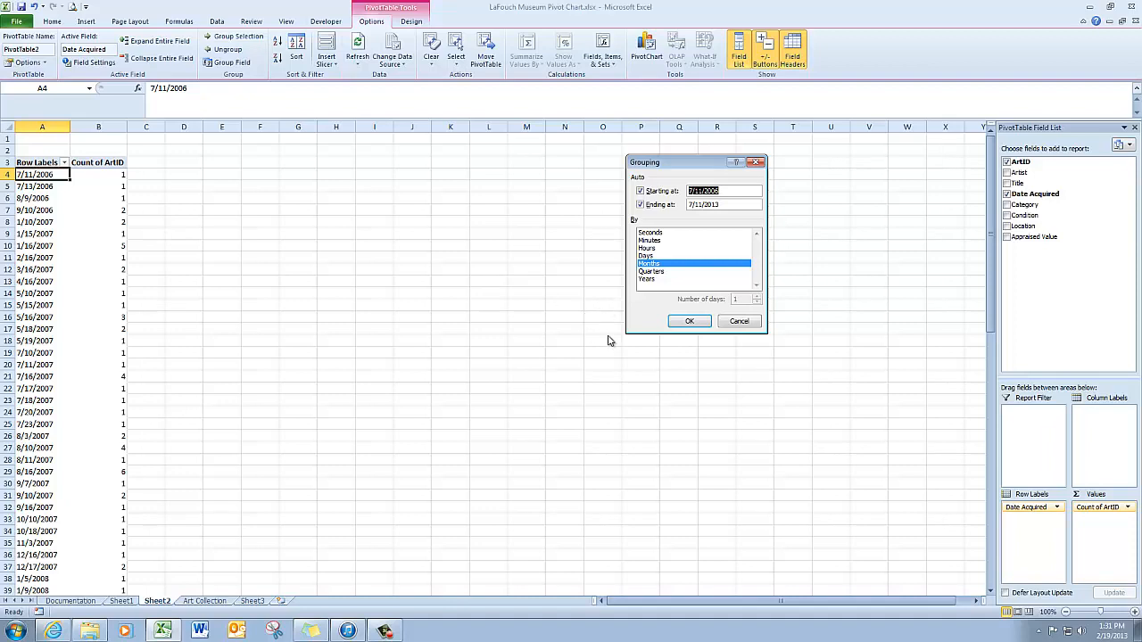
left_click(691, 265)
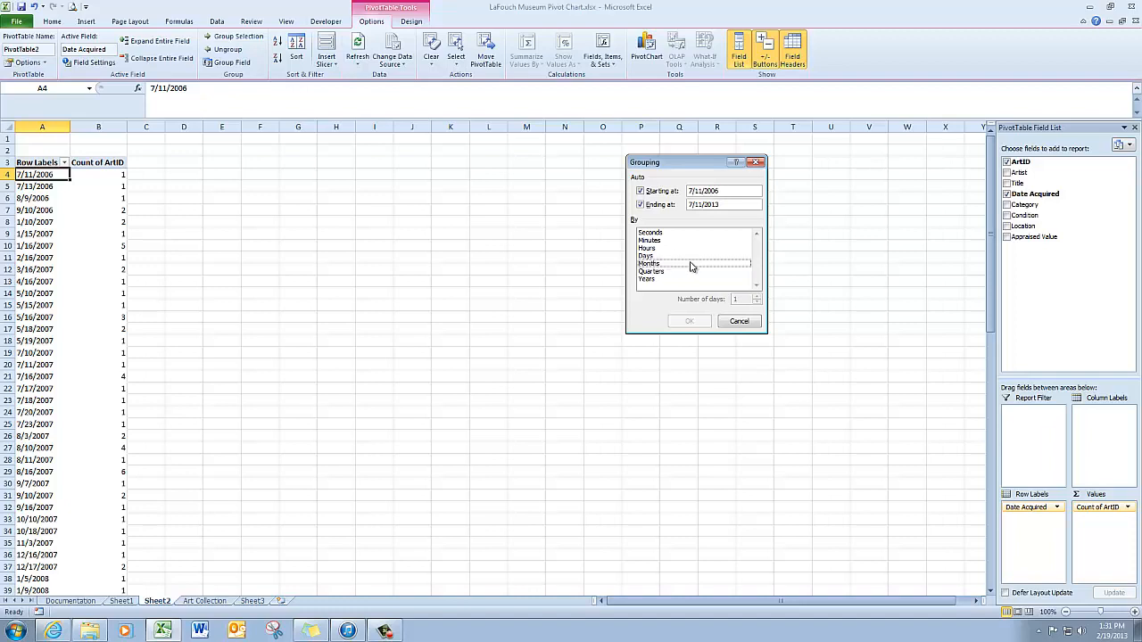
left_click(647, 281)
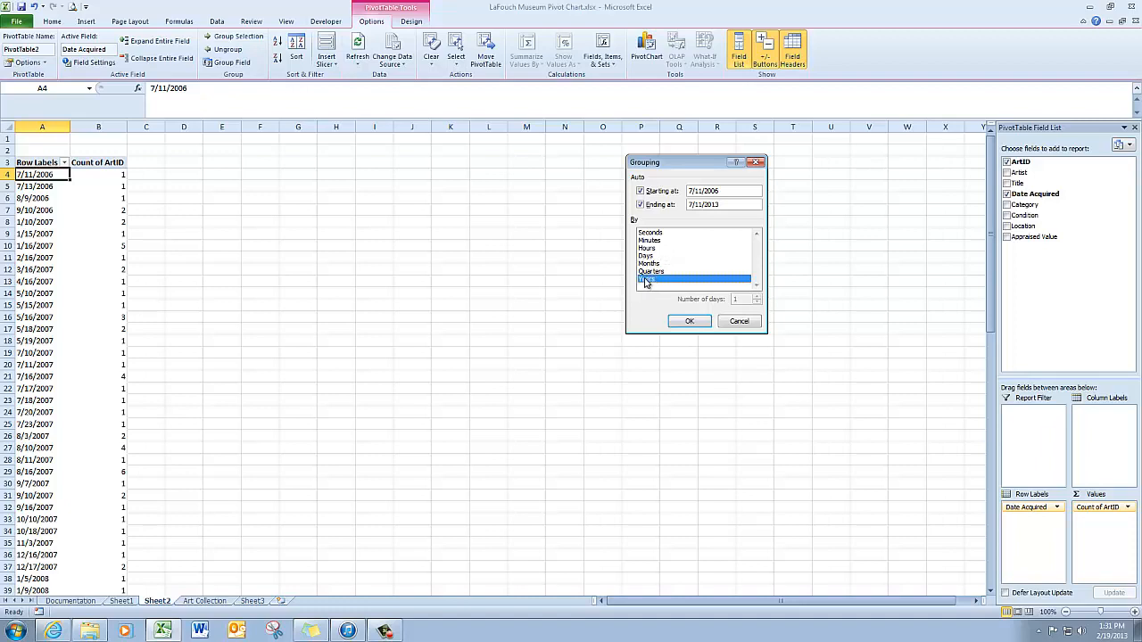
left_click(696, 323)
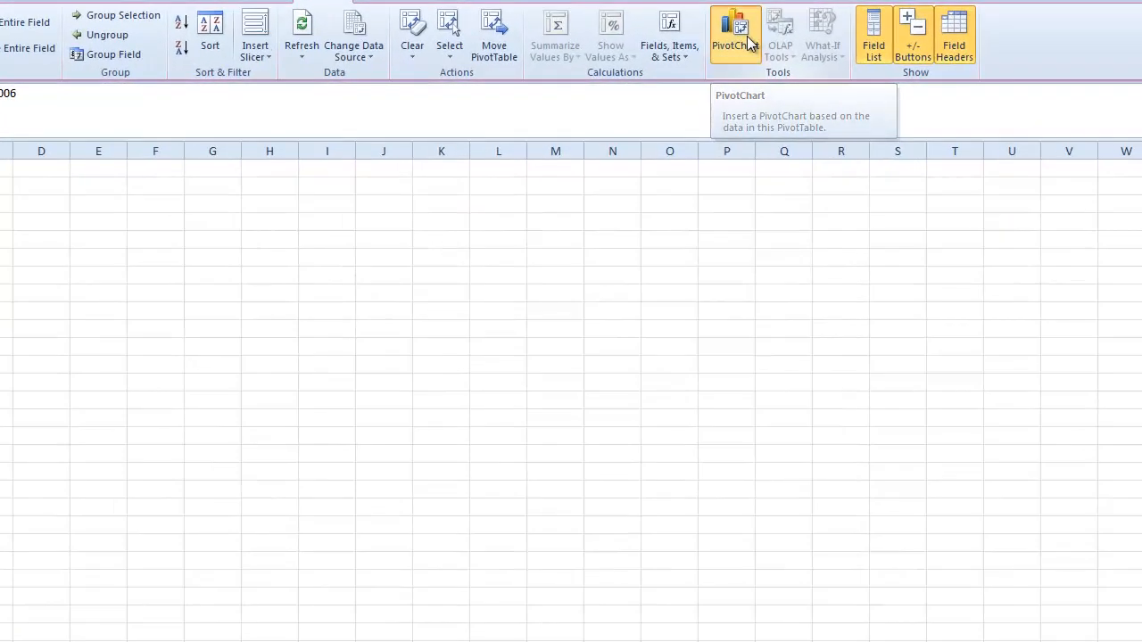
Insert a clustered column PivotChart from the PivotTable and place it directly beside the table, starting around cell C3
left_click(749, 44)
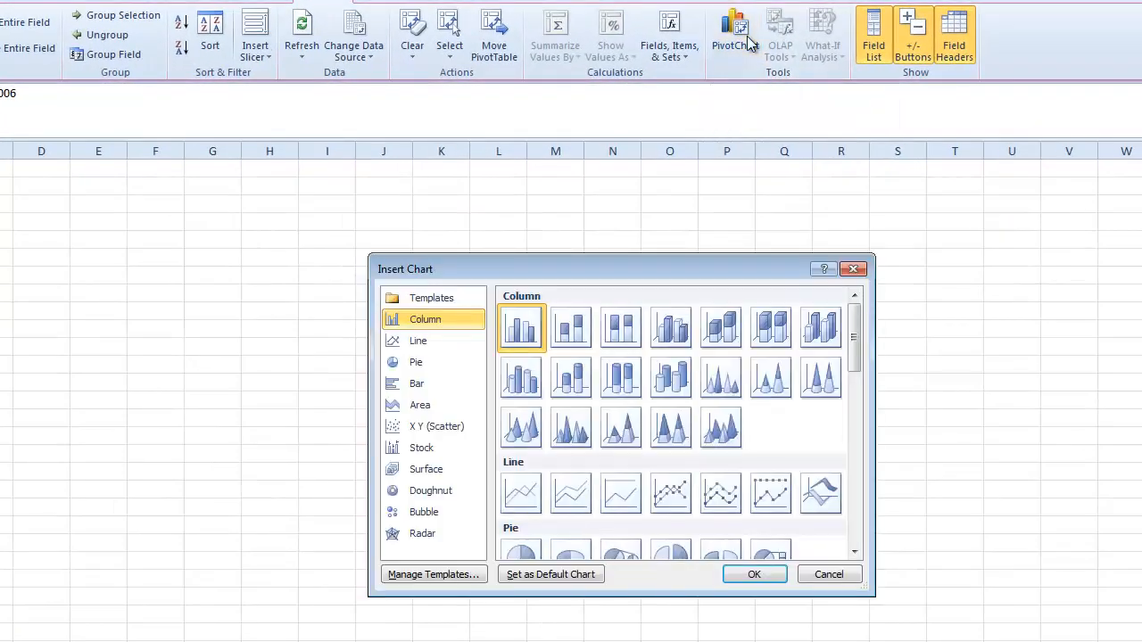
left_click_drag(697, 273, 595, 100)
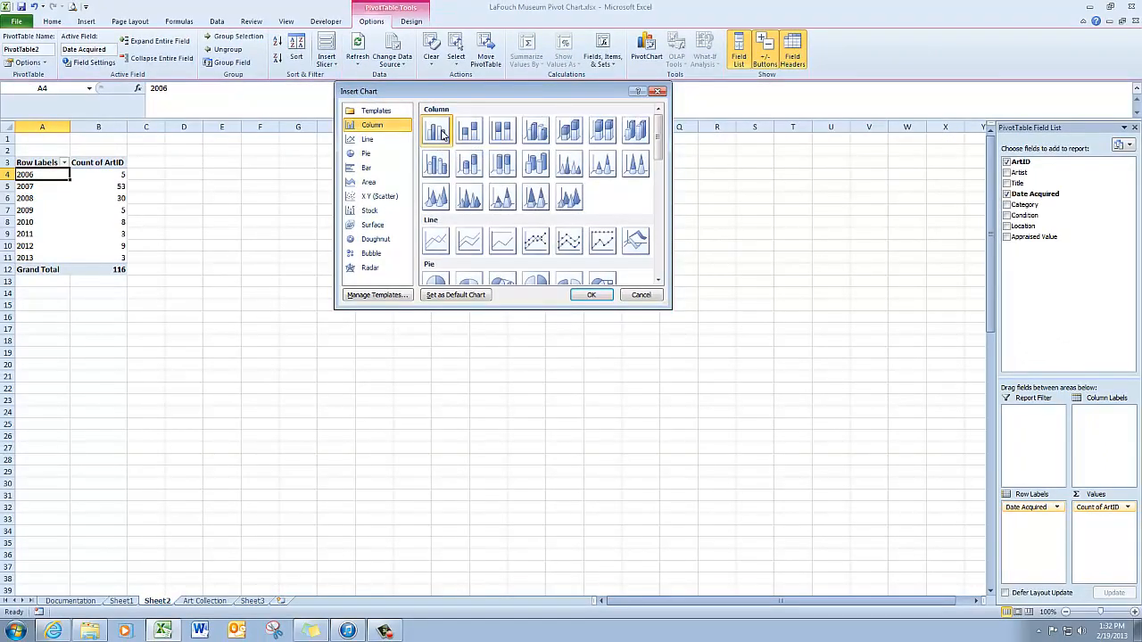
left_click(590, 296)
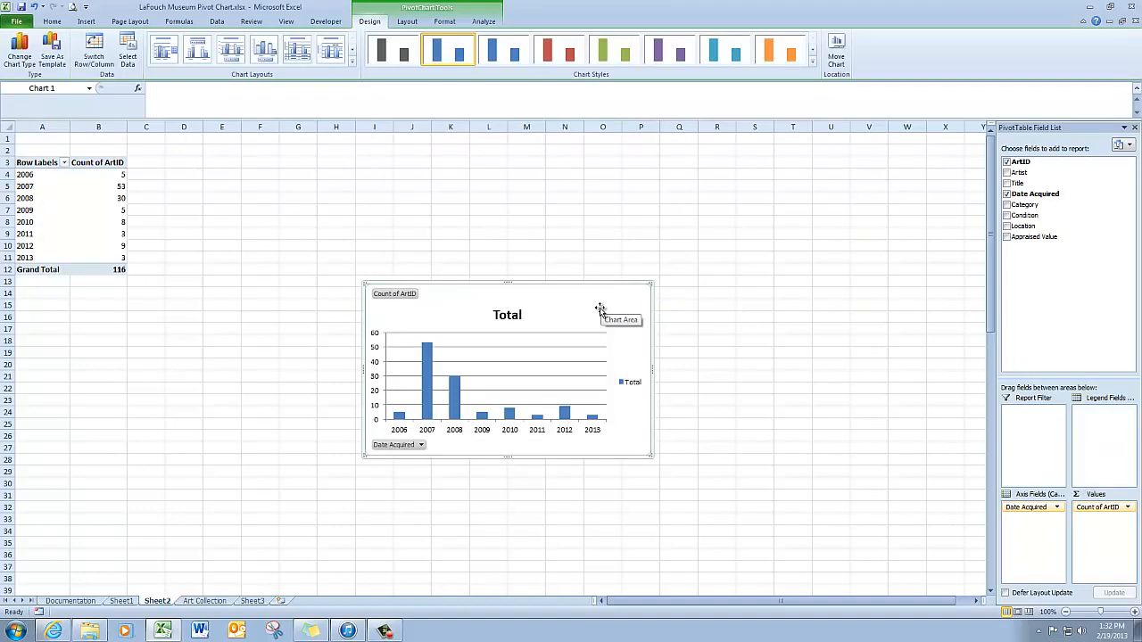
left_click_drag(601, 304, 363, 182)
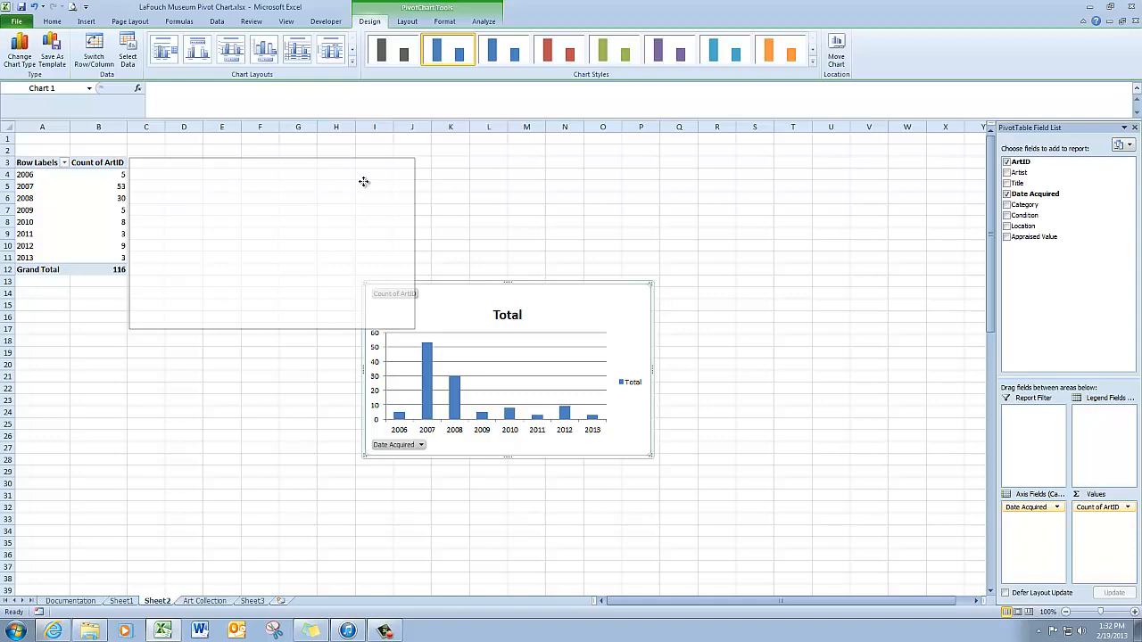
left_click_drag(364, 182, 364, 182)
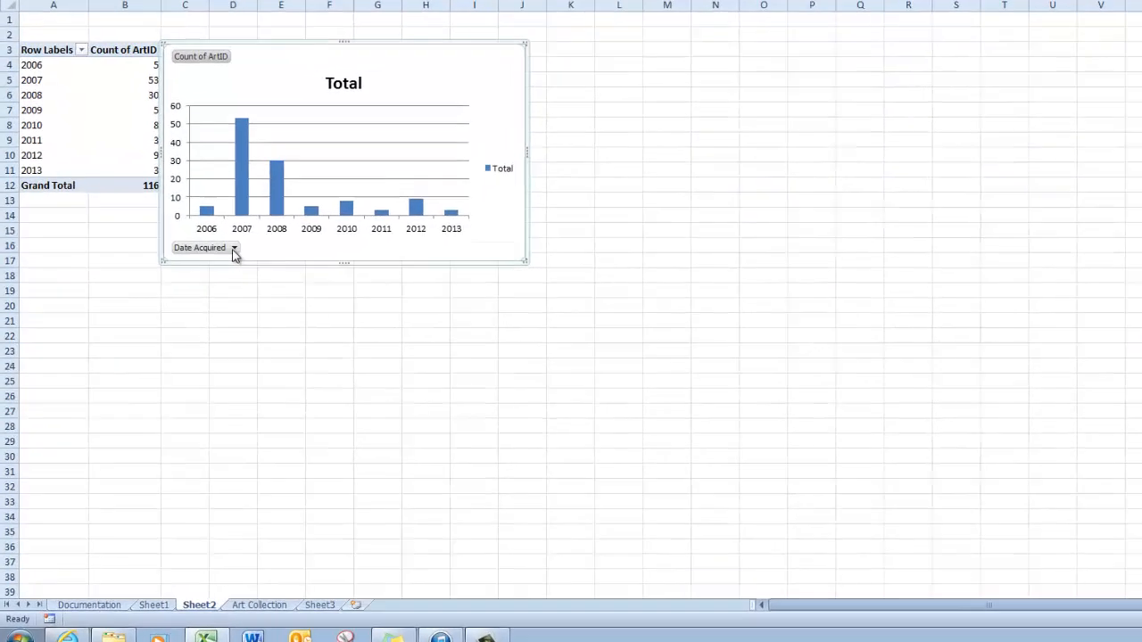
Filter the PivotChart's Date Acquired field to show only 2010, 2011, 2012 and 2013
left_click(234, 249)
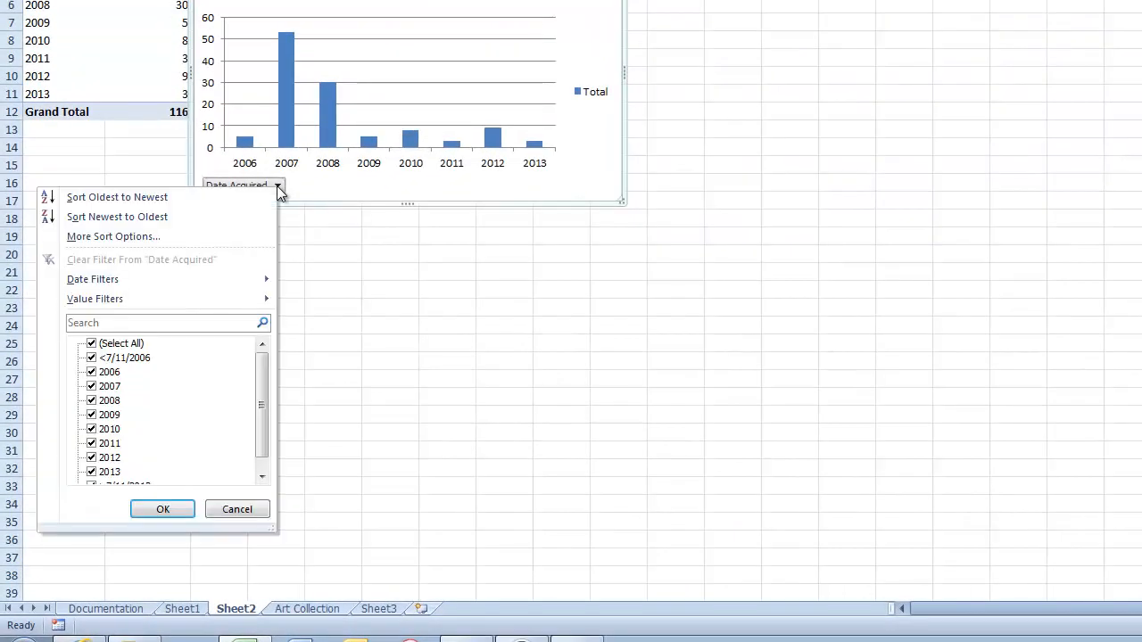
left_click(92, 345)
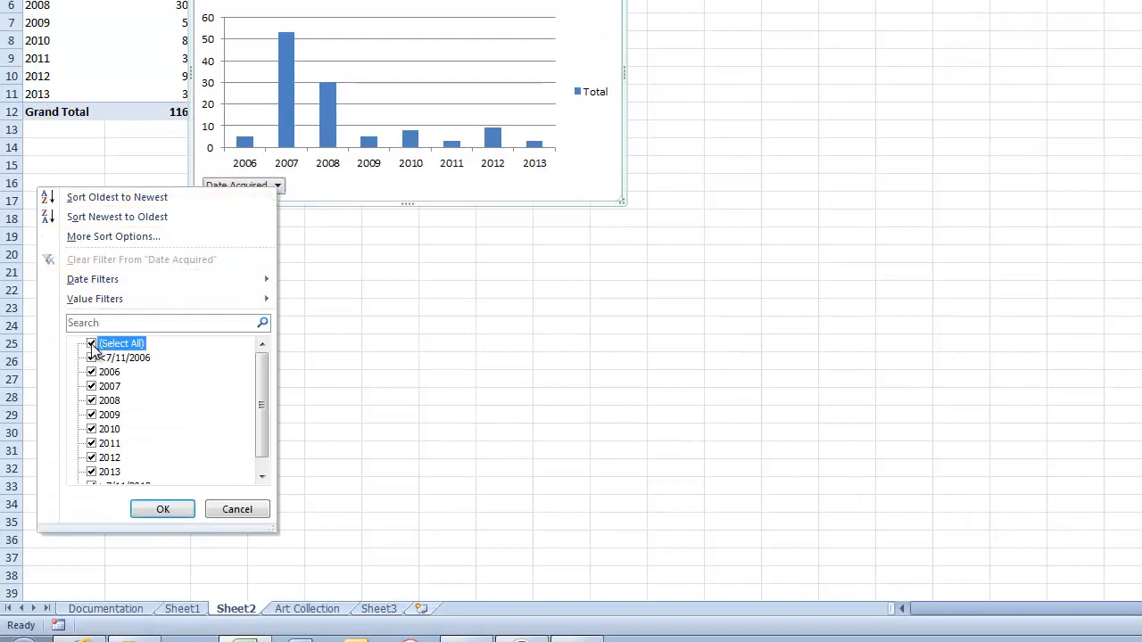
left_click(92, 343)
left_click(91, 429)
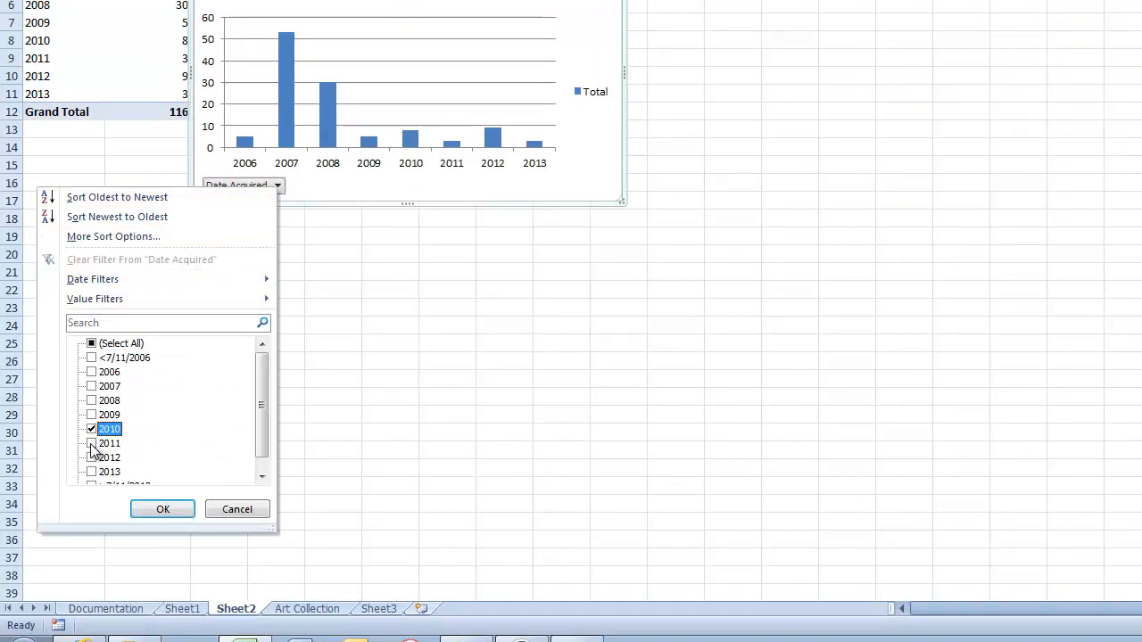
left_click(92, 443)
left_click(92, 457)
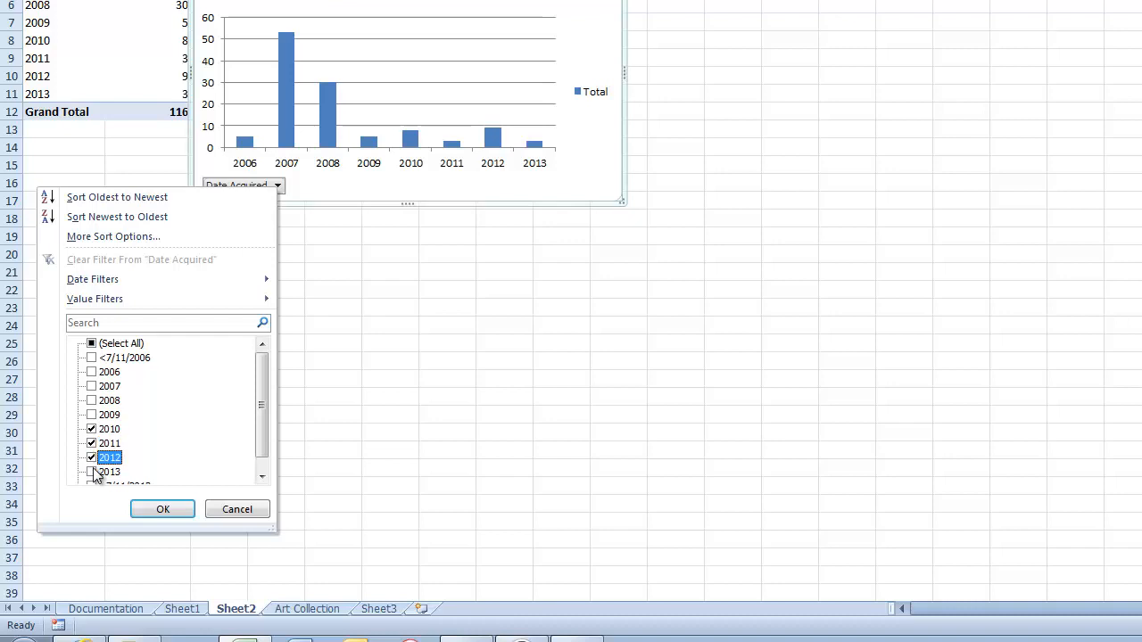
left_click(92, 472)
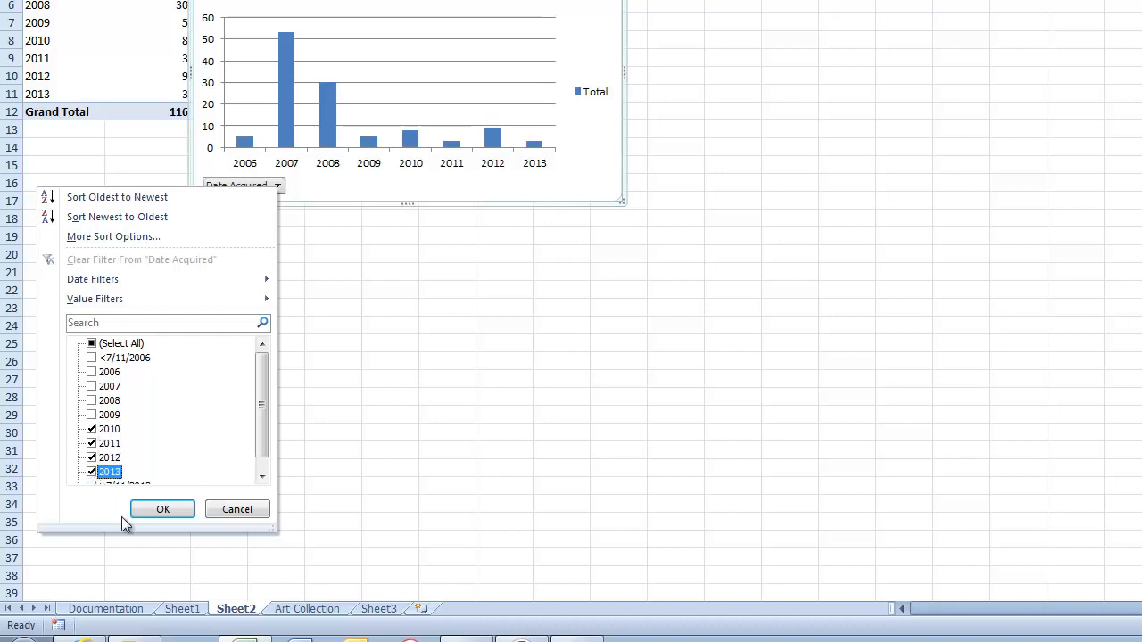
left_click(173, 514)
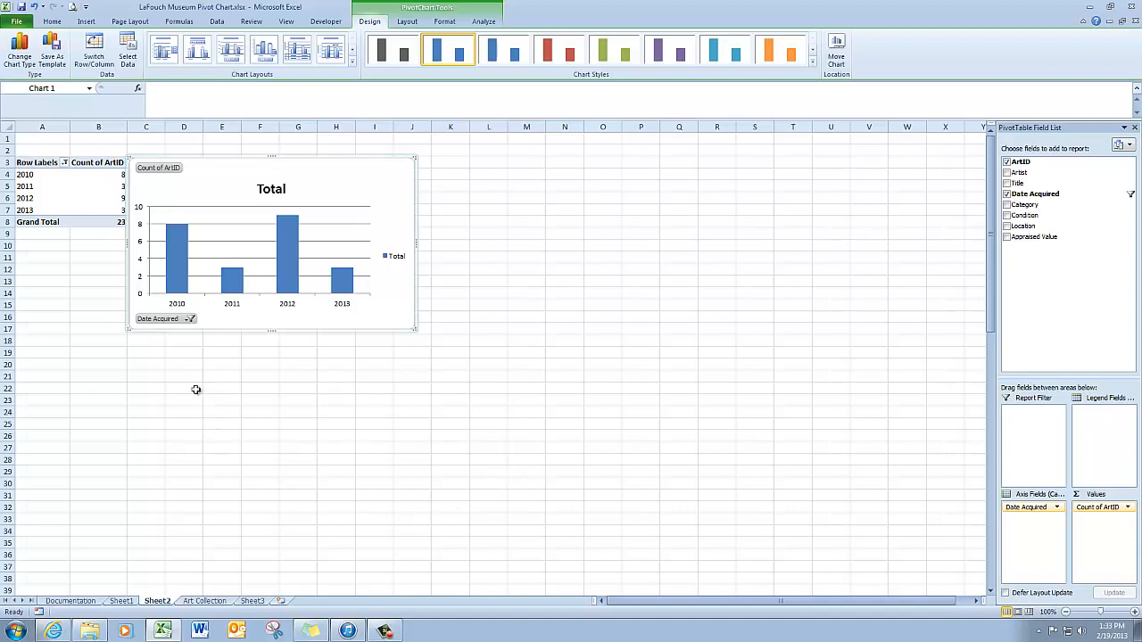
Change the PivotChart's title to "Acquired by Year"
left_click(271, 193)
type("Acquired by Year")
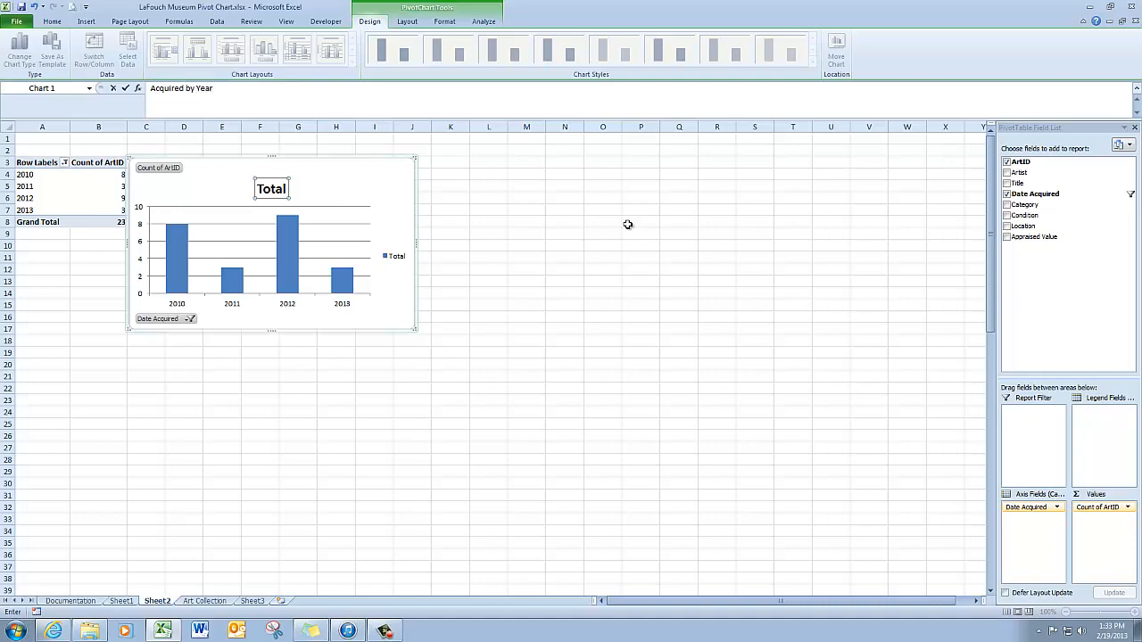
key("Return")
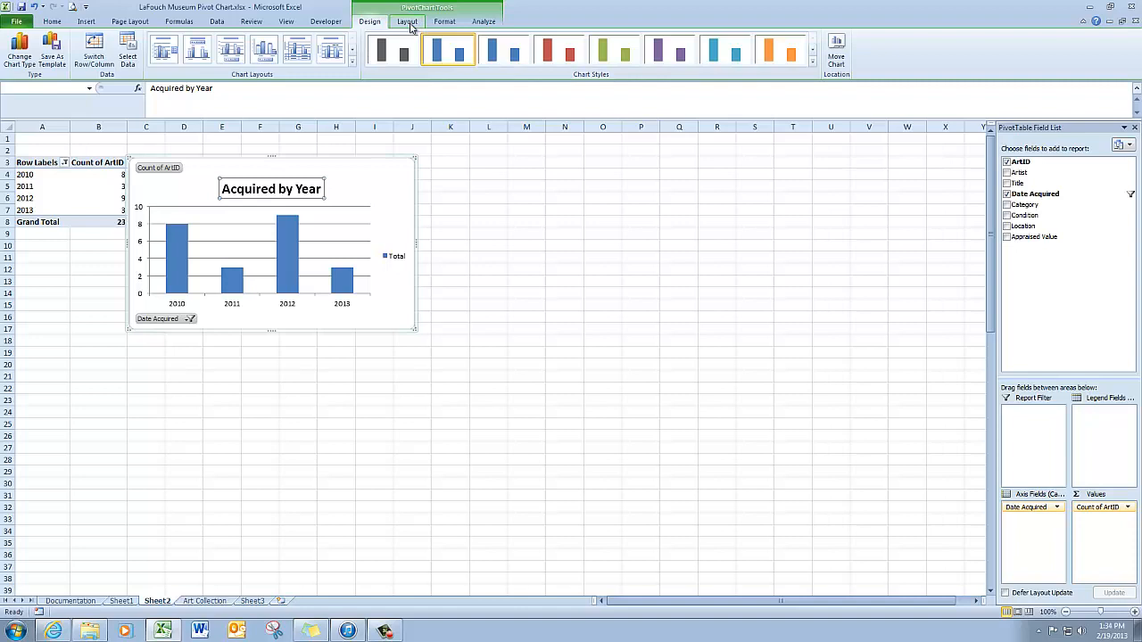
Turn off the PivotChart's legend and deselect the chart
left_click(408, 24)
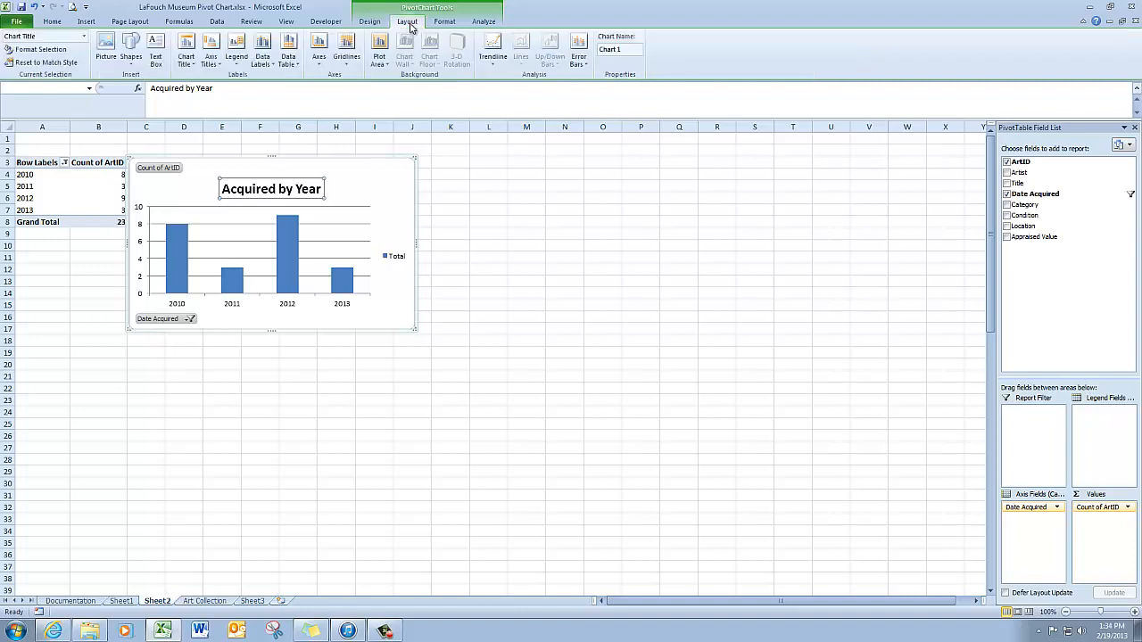
left_click(237, 58)
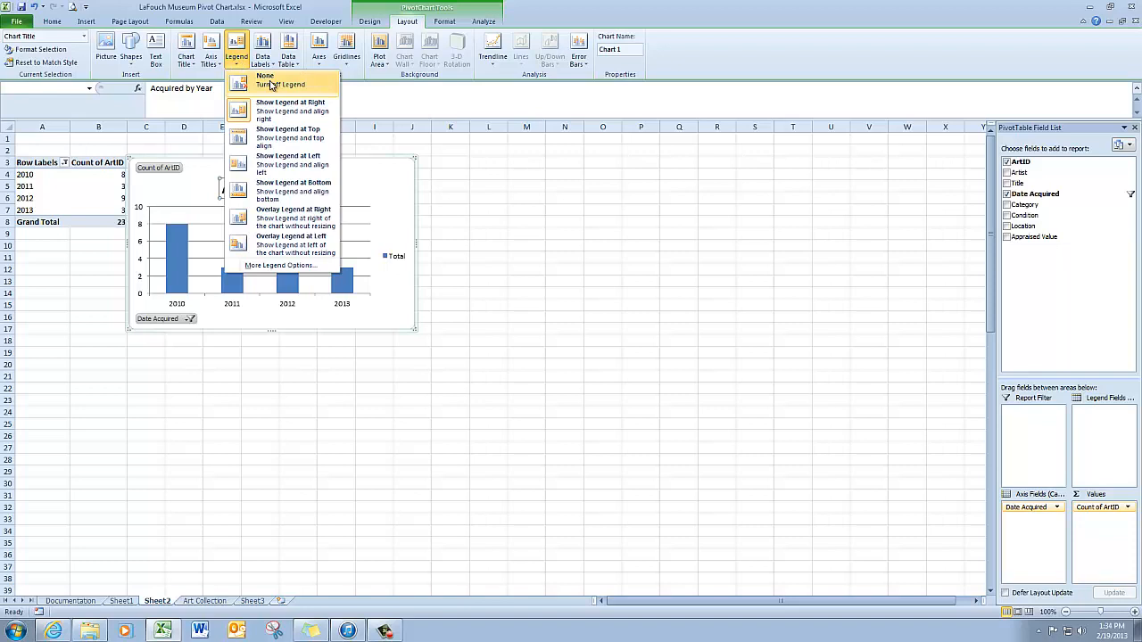
left_click(270, 80)
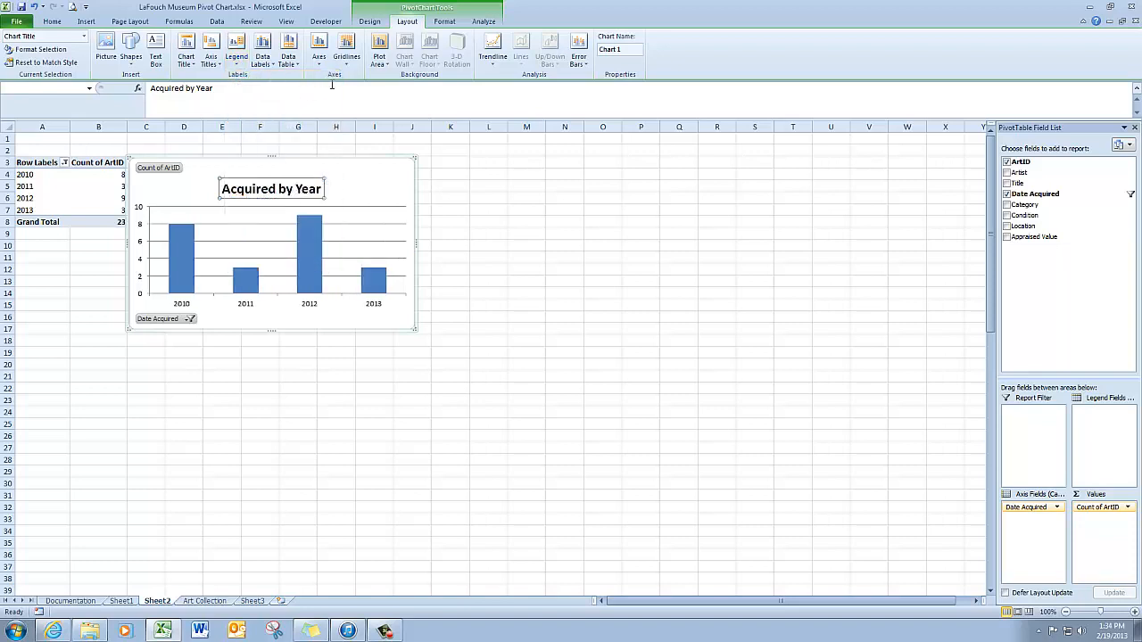
left_click(446, 163)
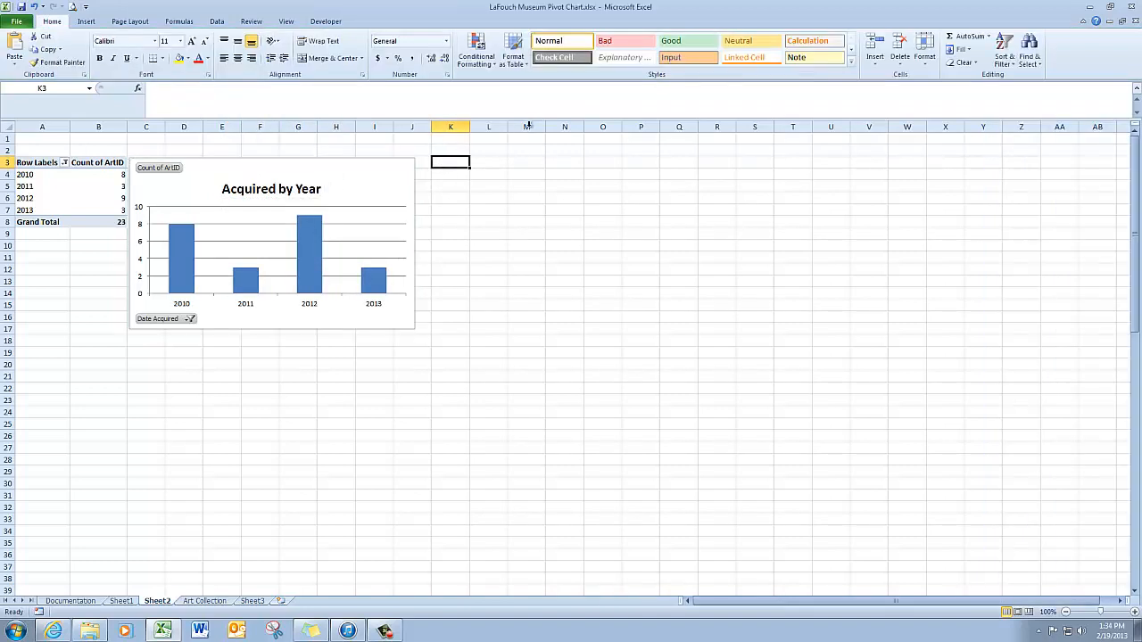